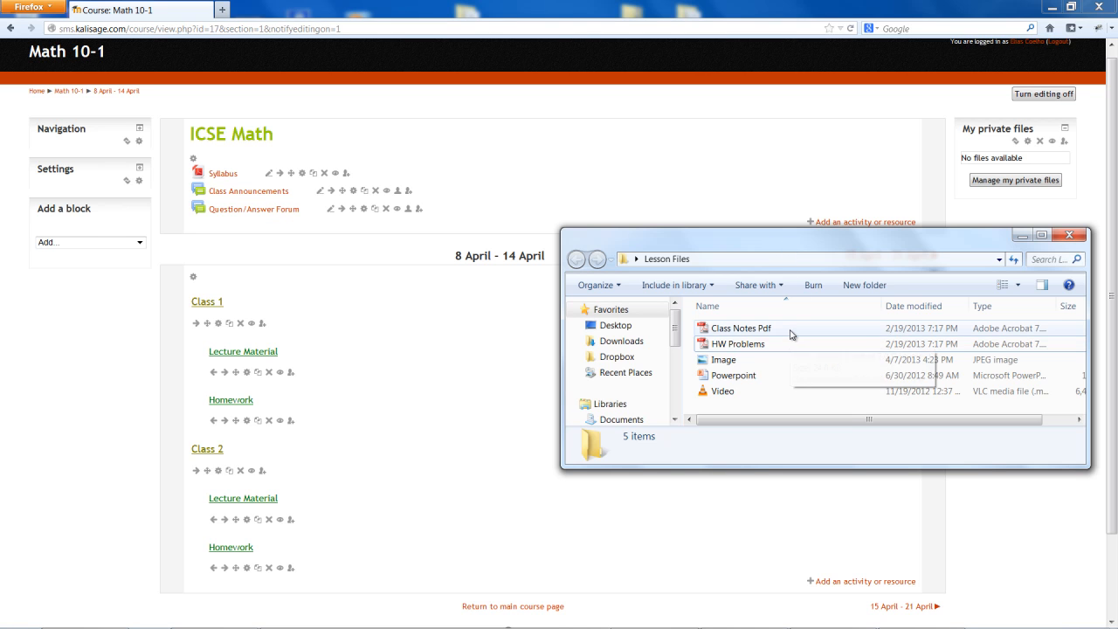
Look over the PDF, image, PowerPoint and video files in the Lesson Files folder
click(791, 330)
click(776, 361)
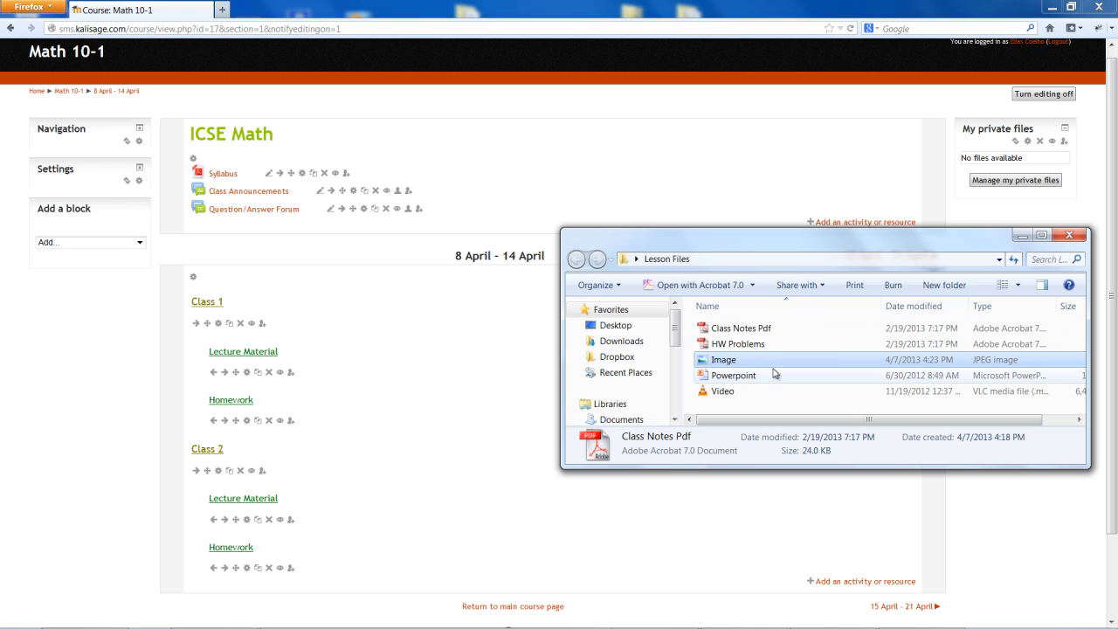
click(775, 389)
click(780, 375)
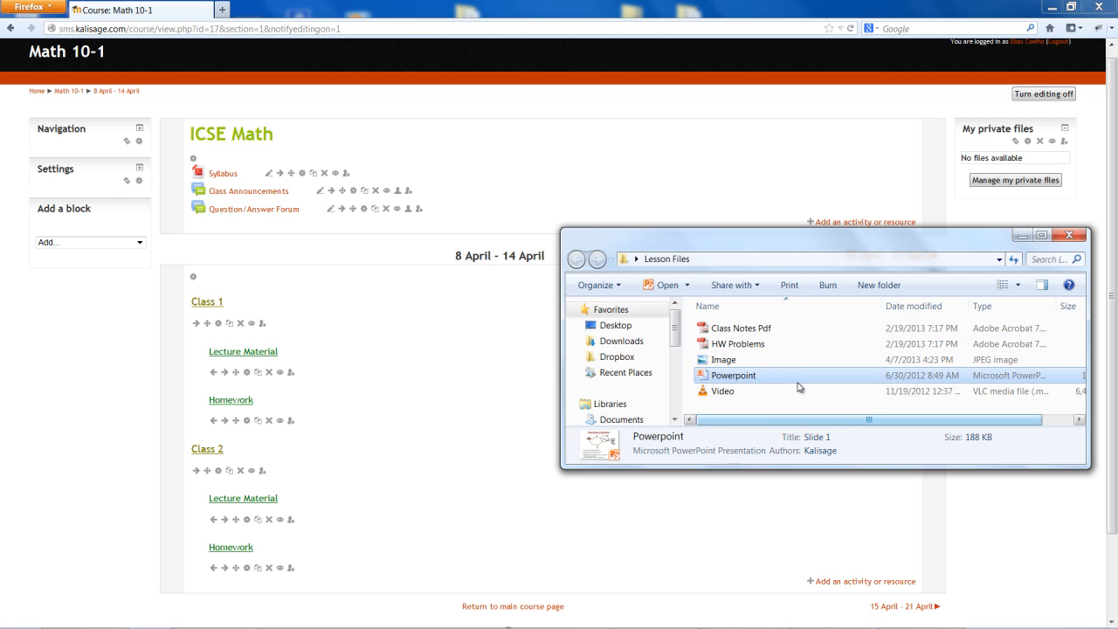
click(800, 392)
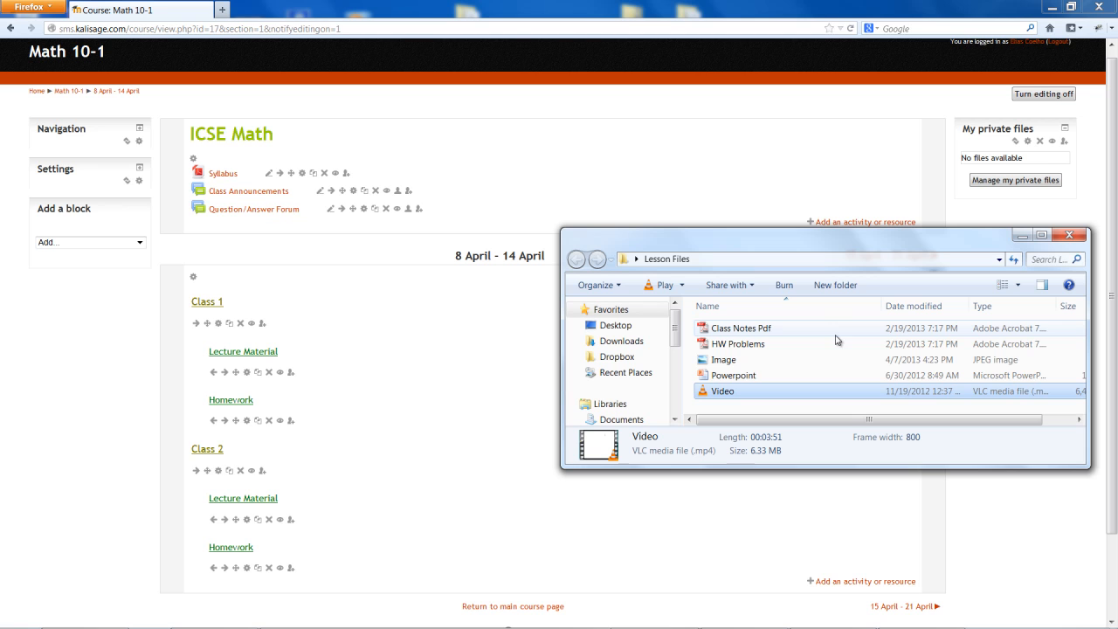
Upload the Class Notes Pdf file from the Lesson Files folder to the 8 April - 14 April section and rename it Class Notes
click(763, 328)
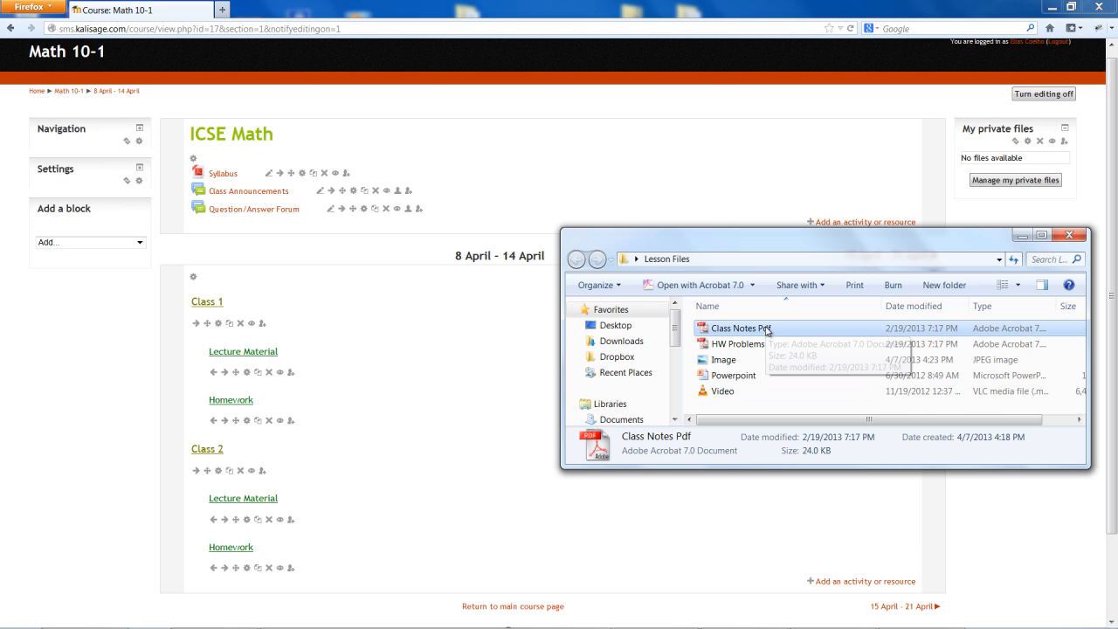
drag(766, 331, 484, 413)
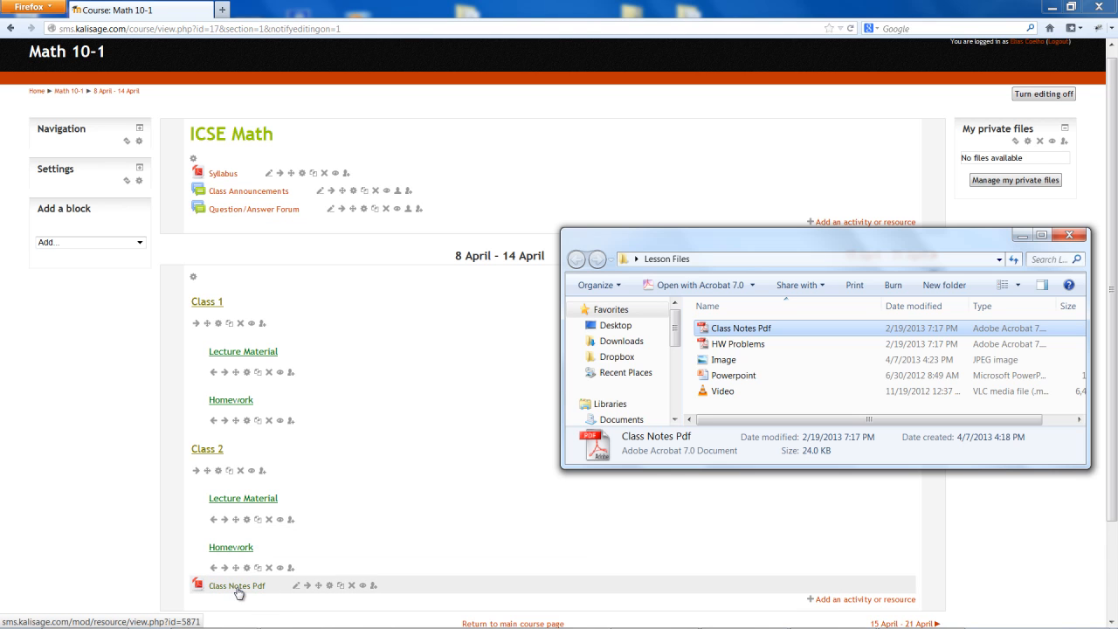
click(298, 588)
click(298, 588)
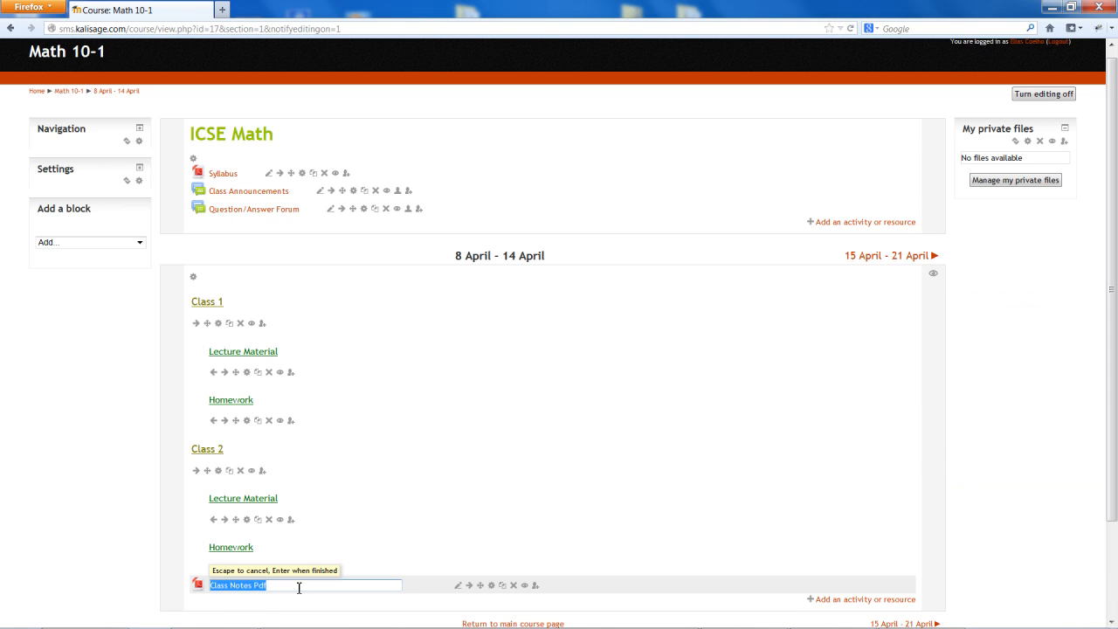
click(298, 588)
key(BackSpace)
key(Return)
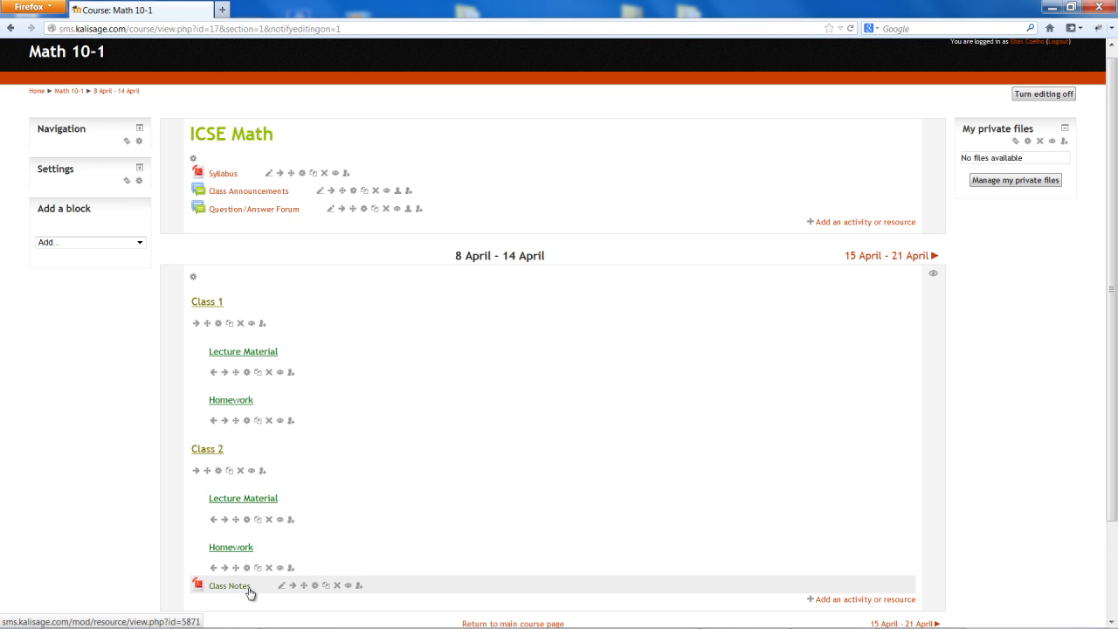
Indent the Class Notes item two levels and move it below Lecture Material under Class 1
click(294, 586)
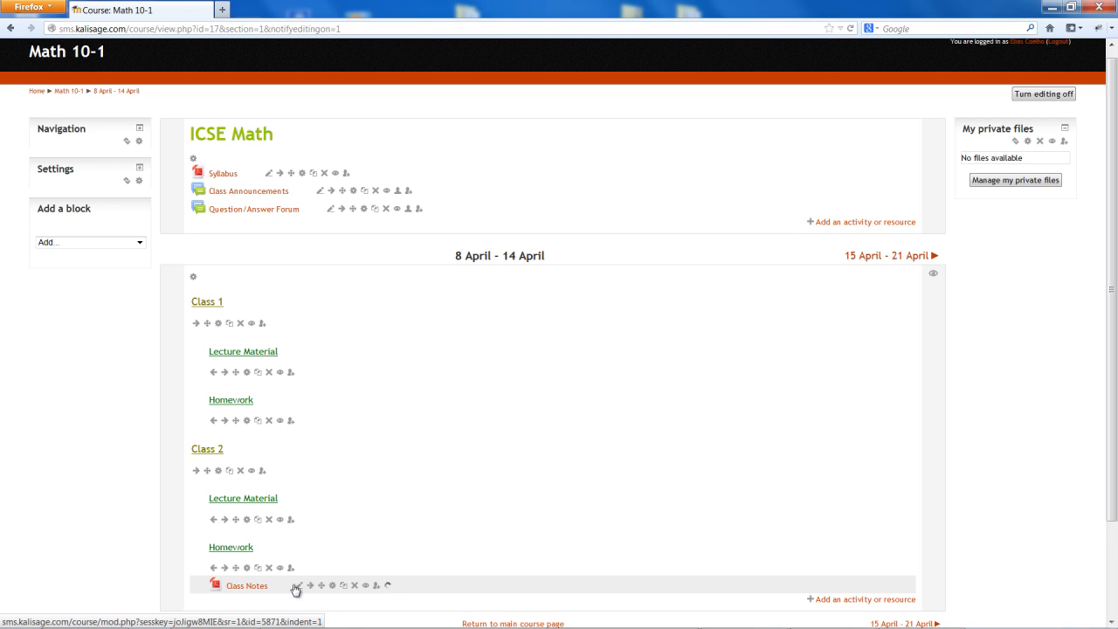
click(322, 587)
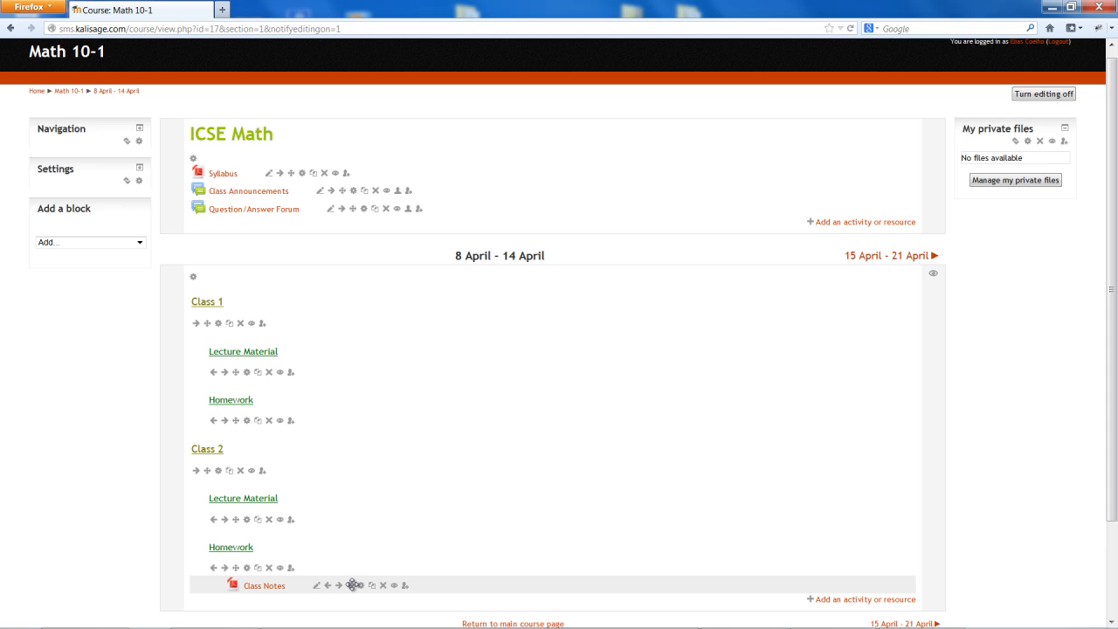
drag(352, 584, 321, 388)
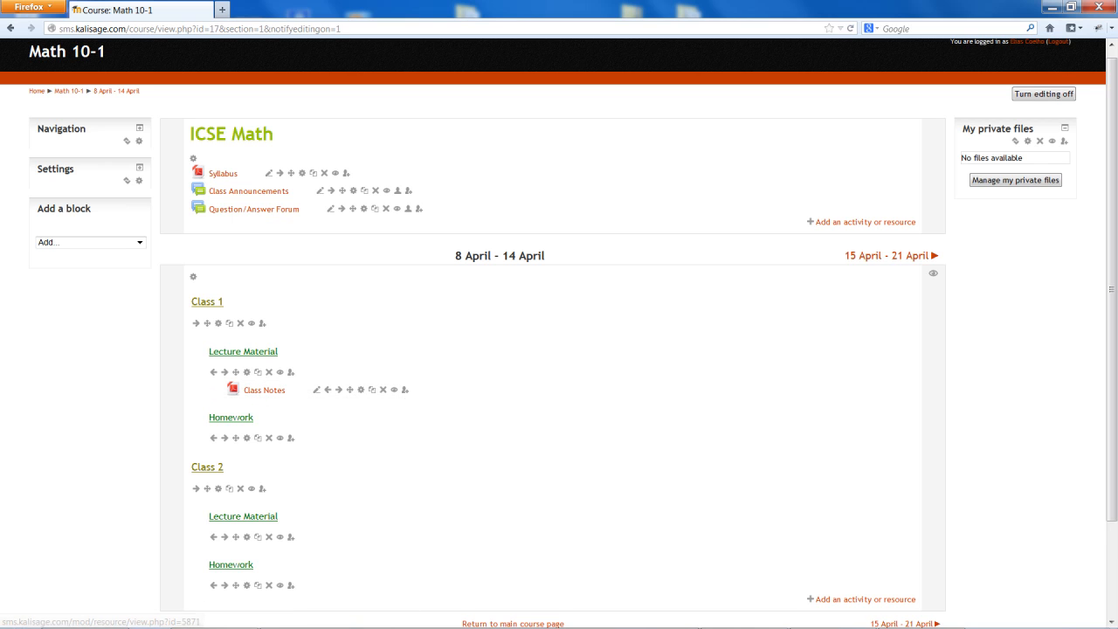
Upload HW Problems, Image, Powerpoint and Video together from the Lesson Files folder to the 8 April - 14 April section
click(411, 627)
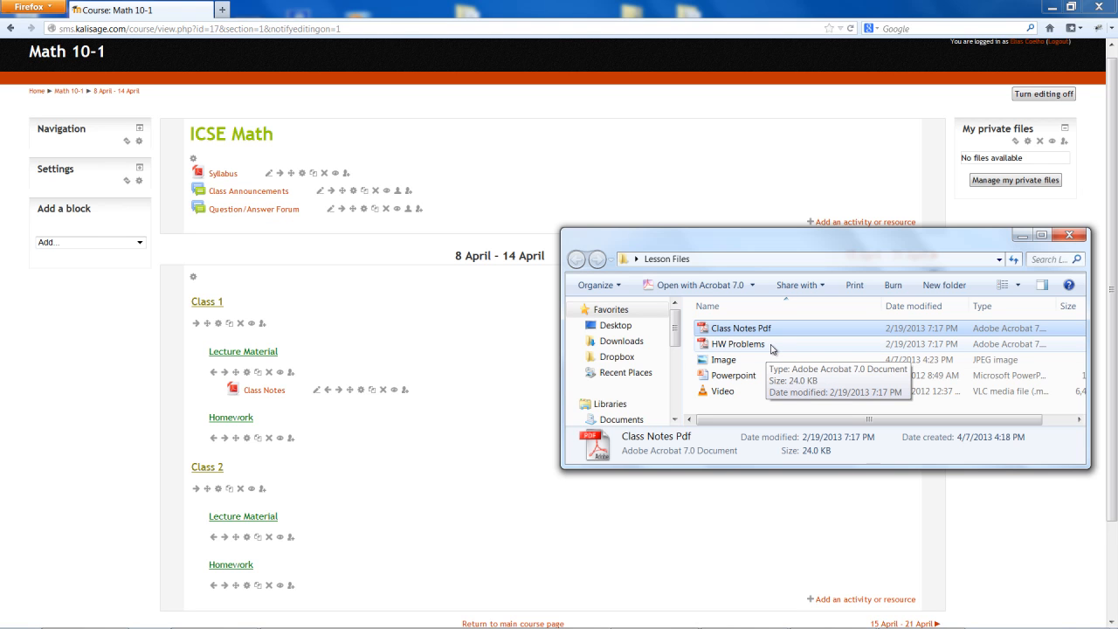
click(771, 345)
key(shift+Down)
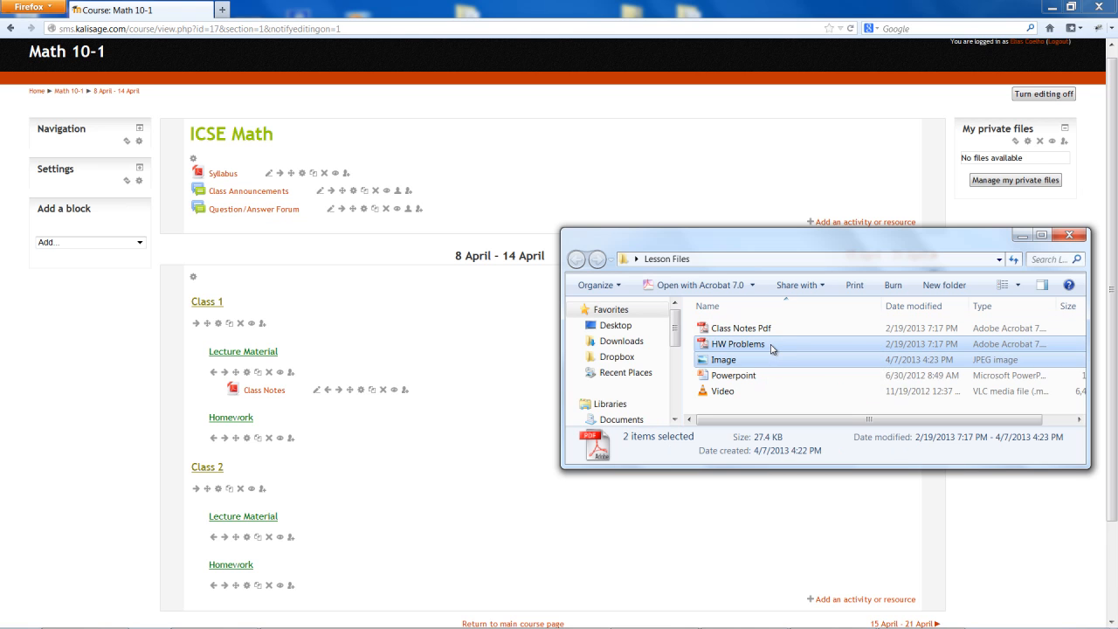
key(shift+Down)
key(shift+Down)
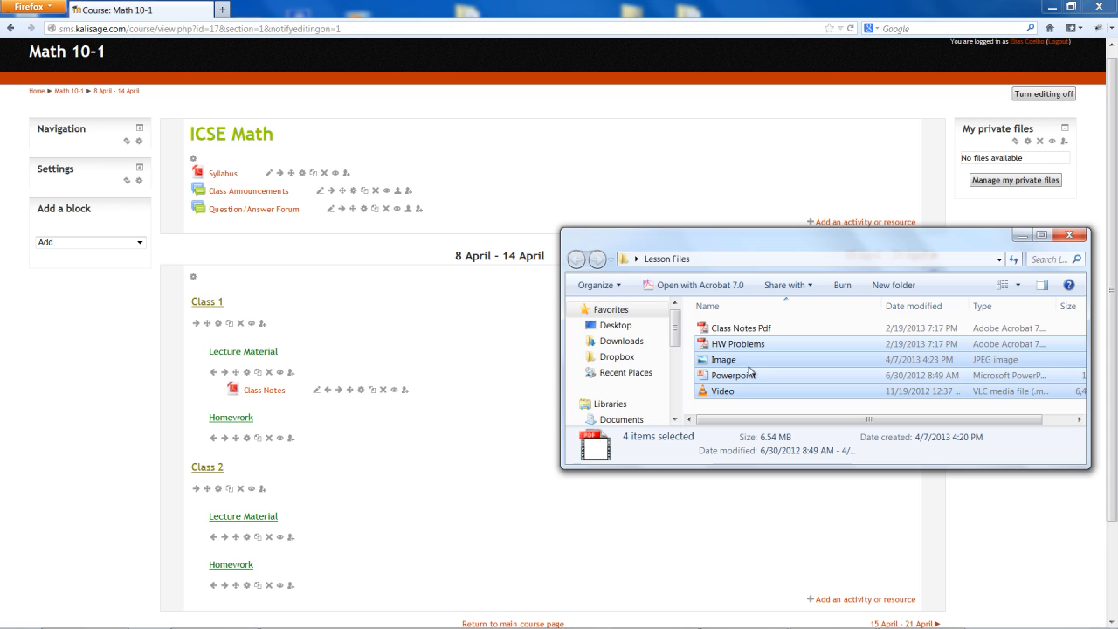
drag(750, 372, 509, 432)
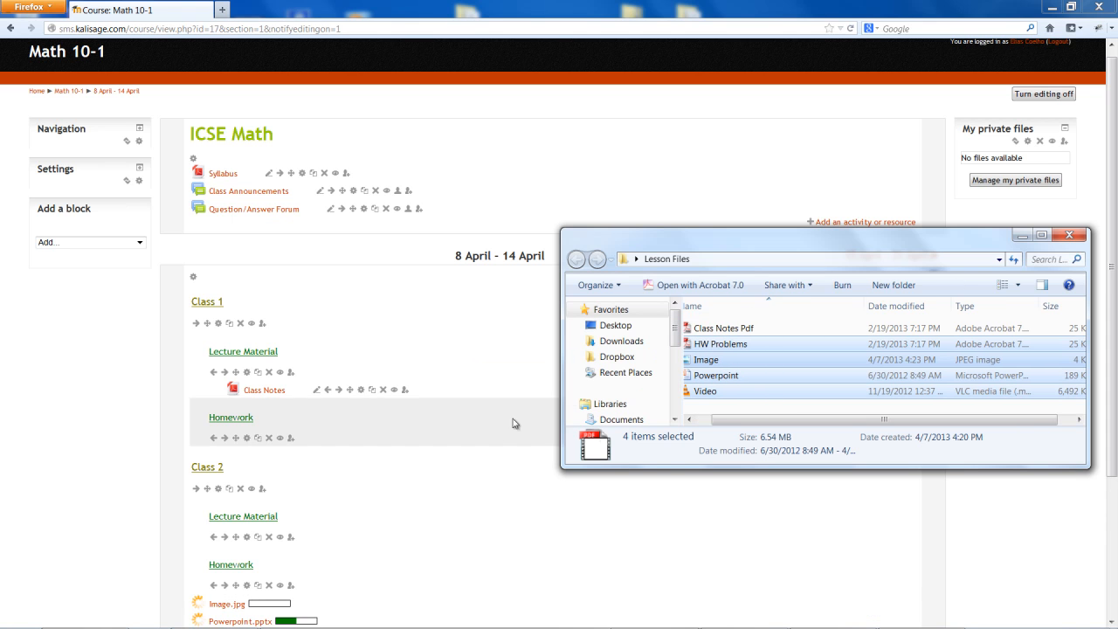
click(1020, 234)
Under Class 1, move Image and Powerpoint below Class Notes in Lecture Material, and Video and HW Problems below Homework
scroll(1115, 238, down, 2)
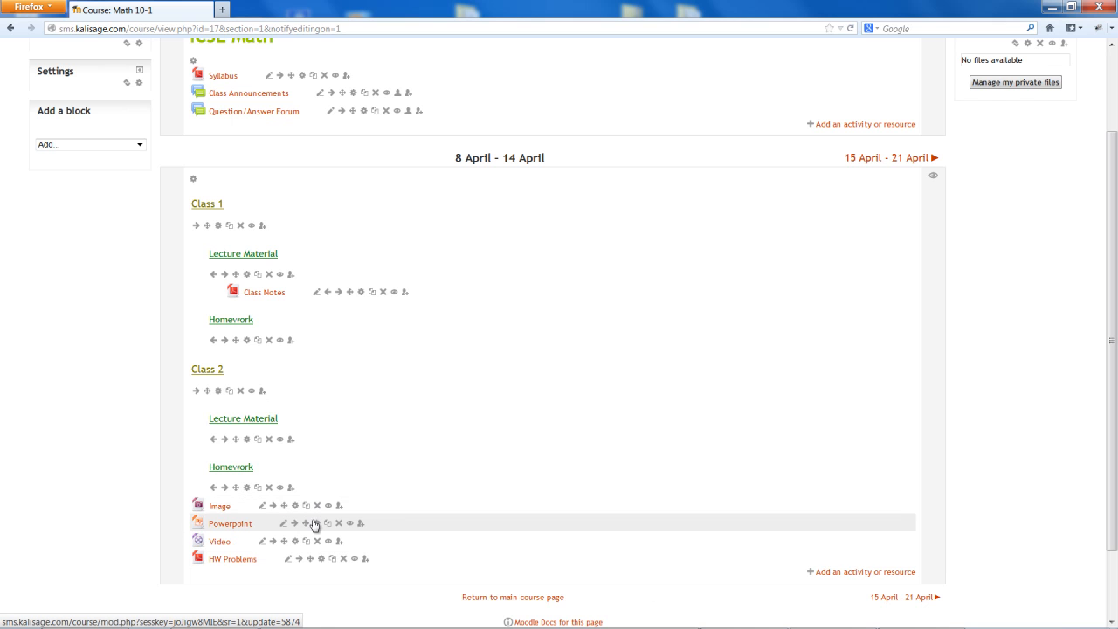
drag(284, 505, 287, 317)
drag(284, 537, 287, 387)
drag(305, 540, 326, 332)
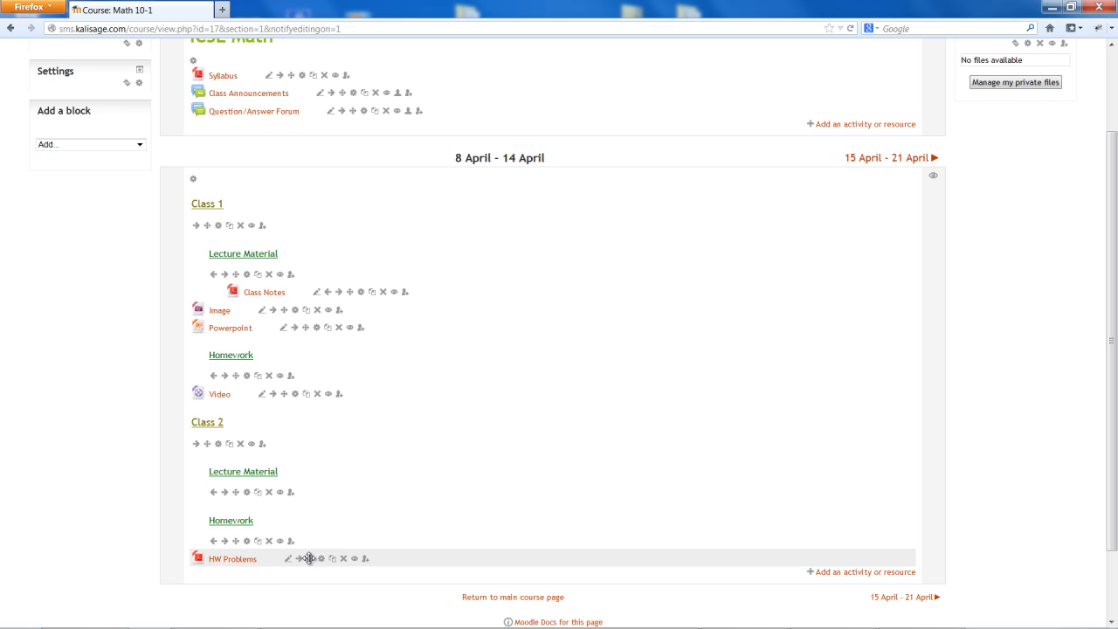
drag(310, 558, 342, 411)
Indent the Image and Powerpoint items two levels under Class 1's Lecture Material
click(273, 310)
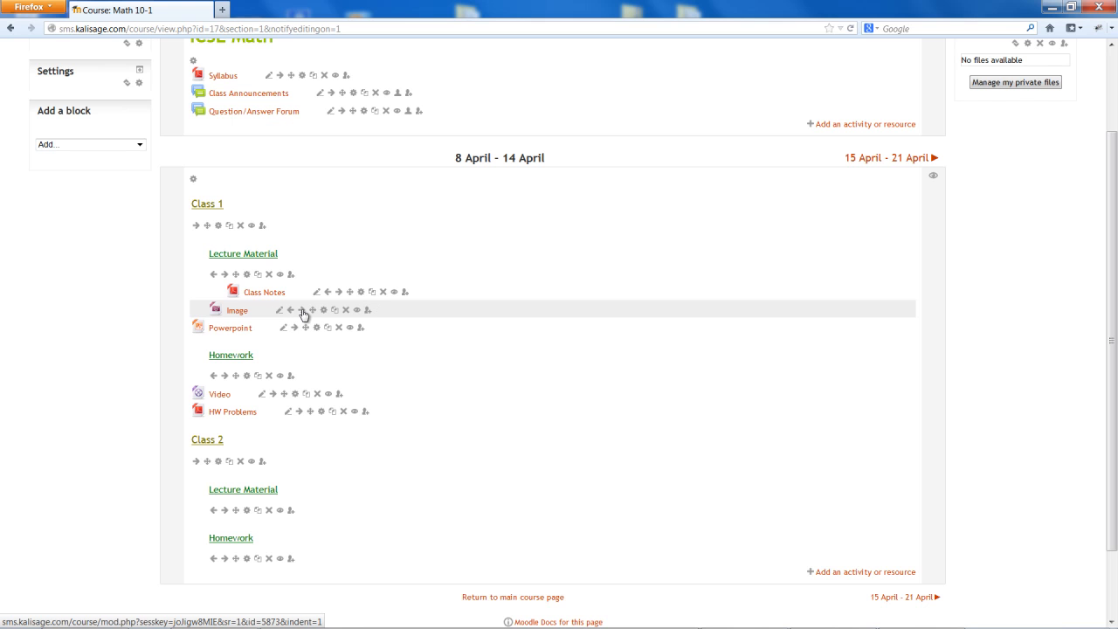
click(301, 311)
click(296, 327)
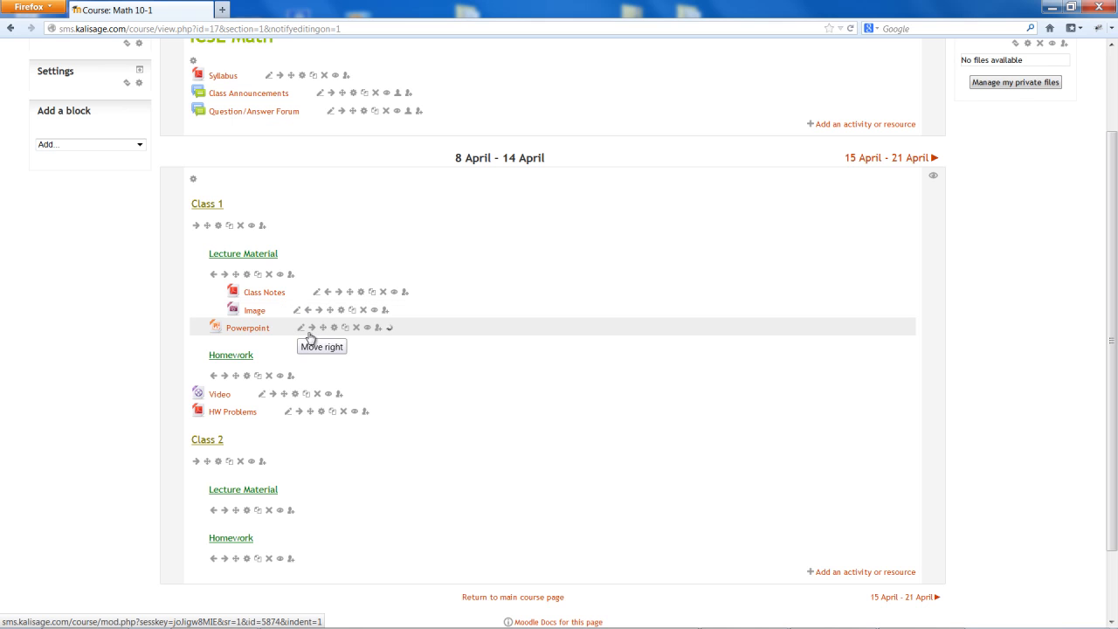
click(321, 328)
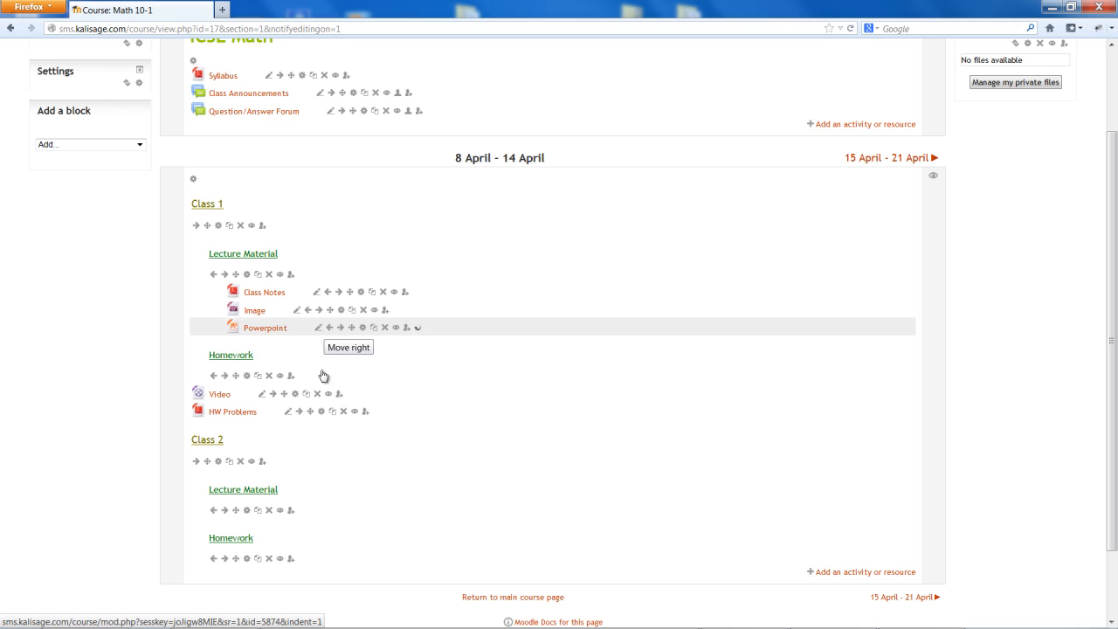
Indent the Video and HW Problems items two levels under Class 1's Homework
click(273, 395)
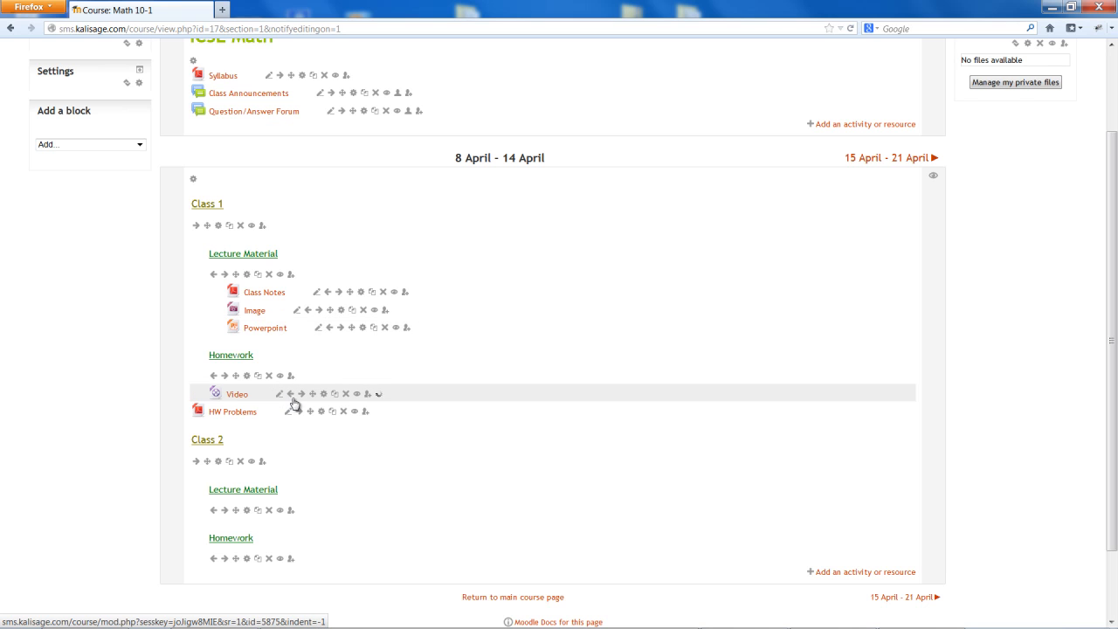
click(301, 394)
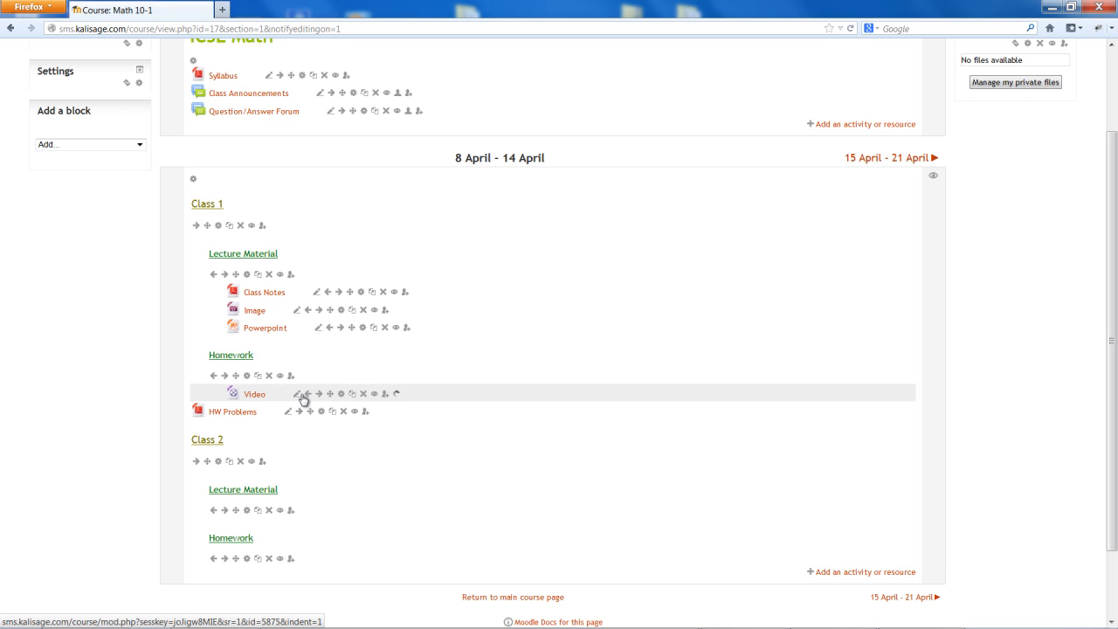
click(299, 411)
click(328, 411)
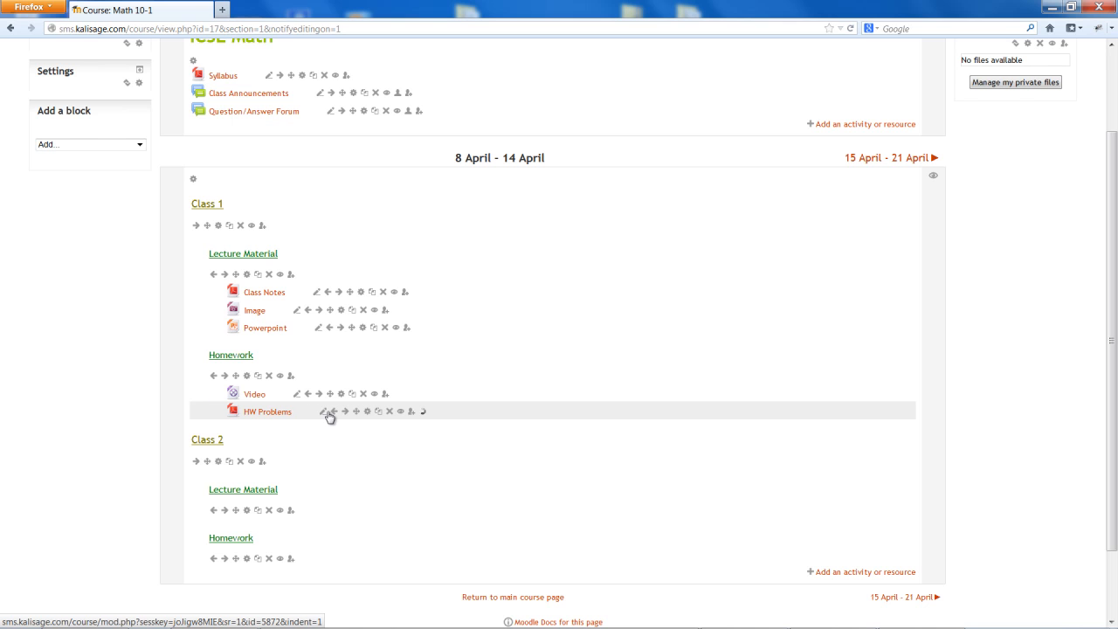
View the description of the File resource type offered for the 8 April - 14 April section, without adding one
scroll(433, 374, up, 1)
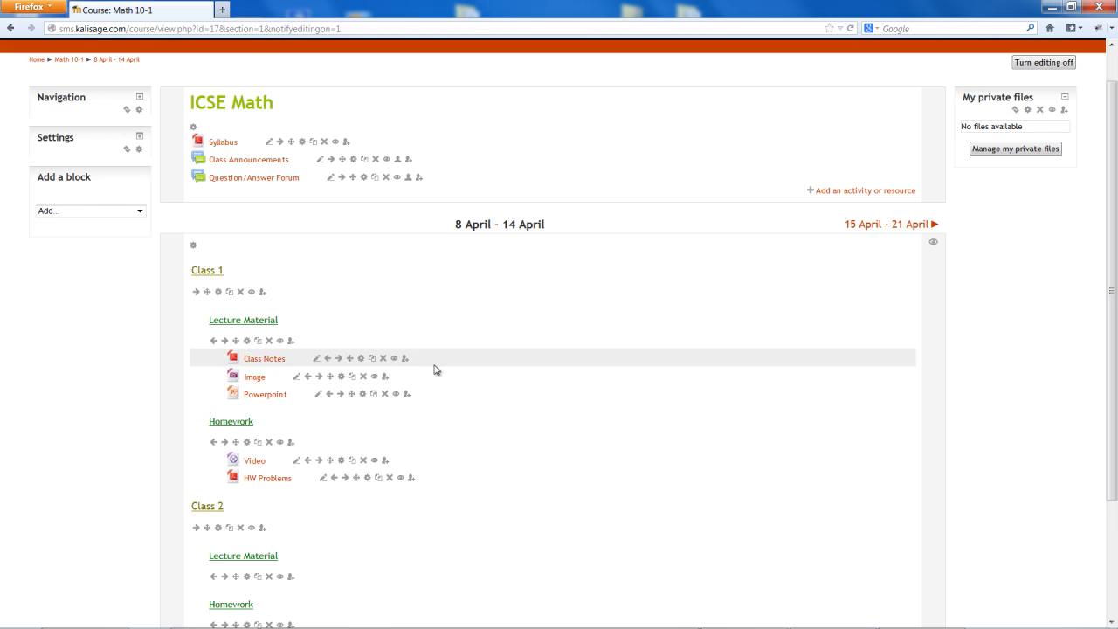
scroll(437, 370, down, 2)
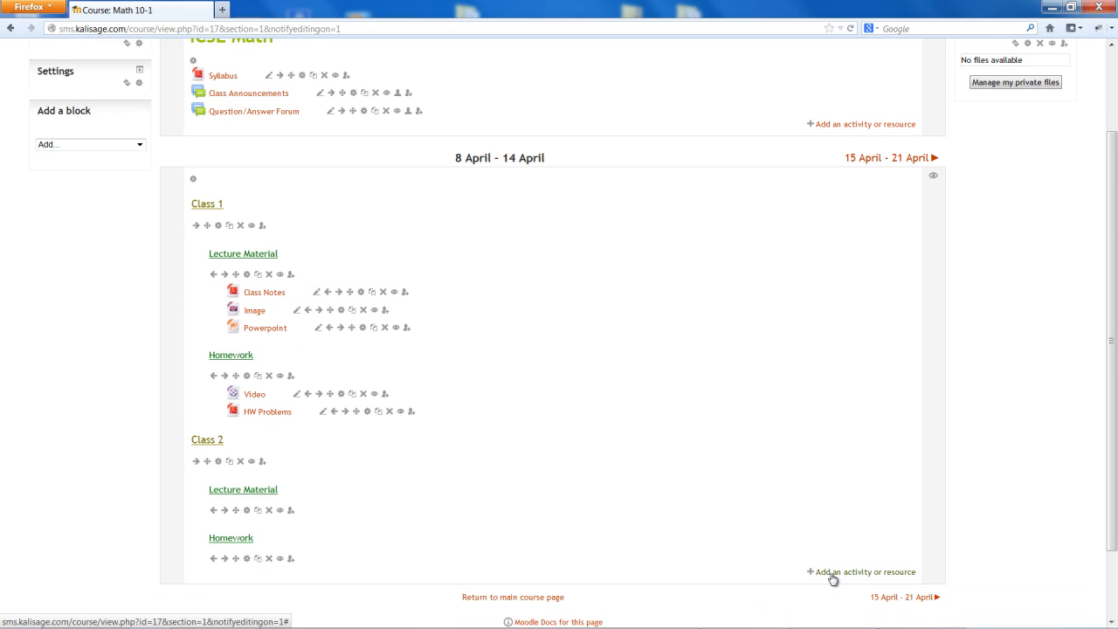
click(831, 575)
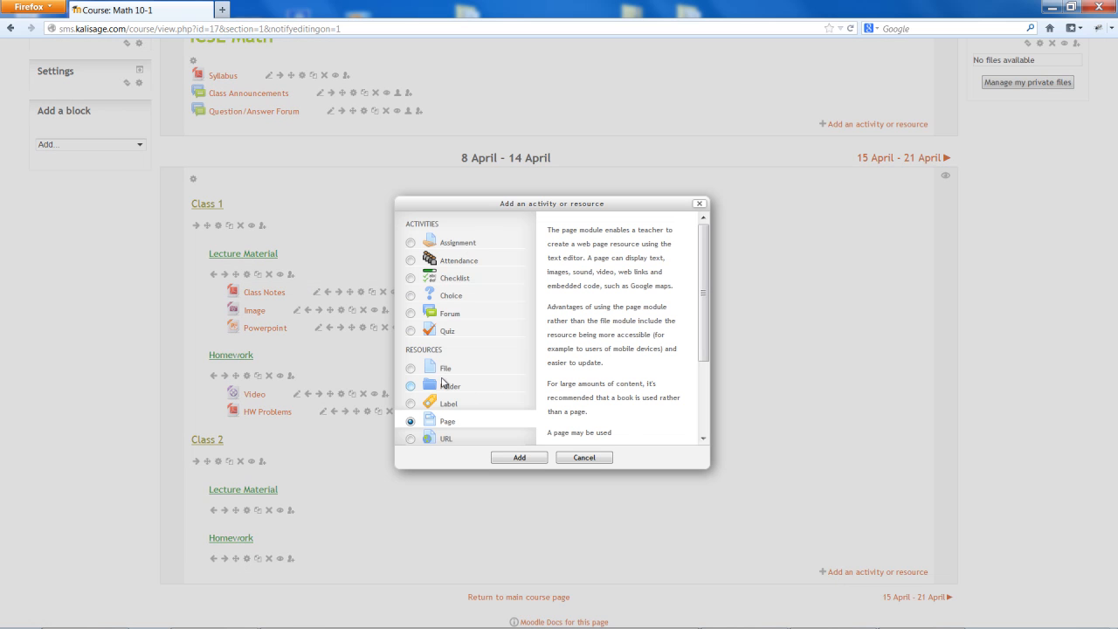
click(441, 373)
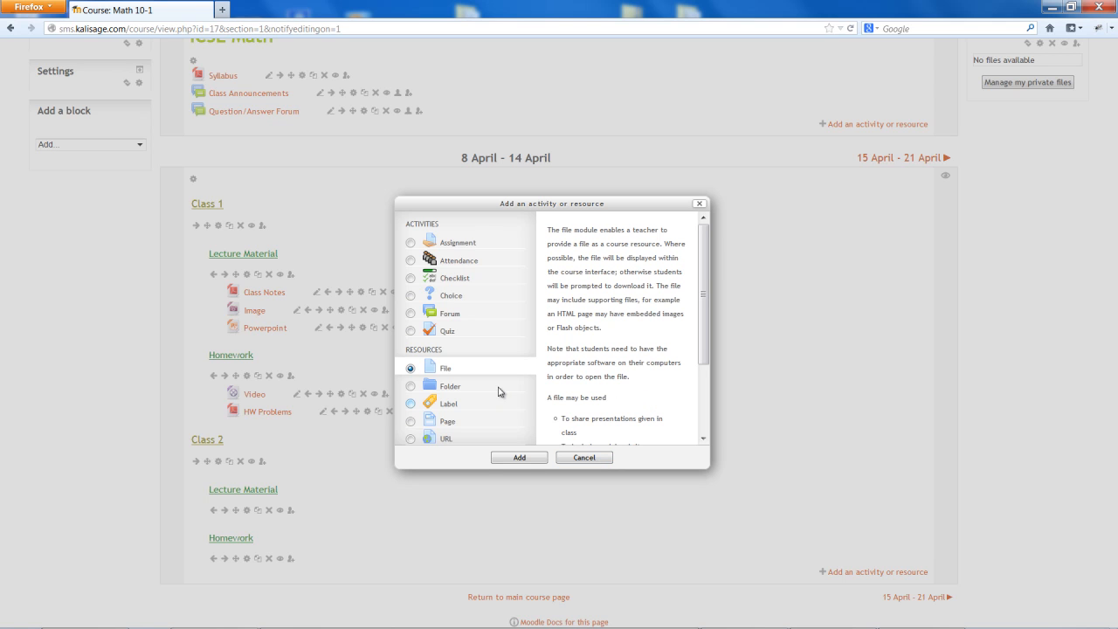
click(582, 457)
scroll(157, 393, up, 2)
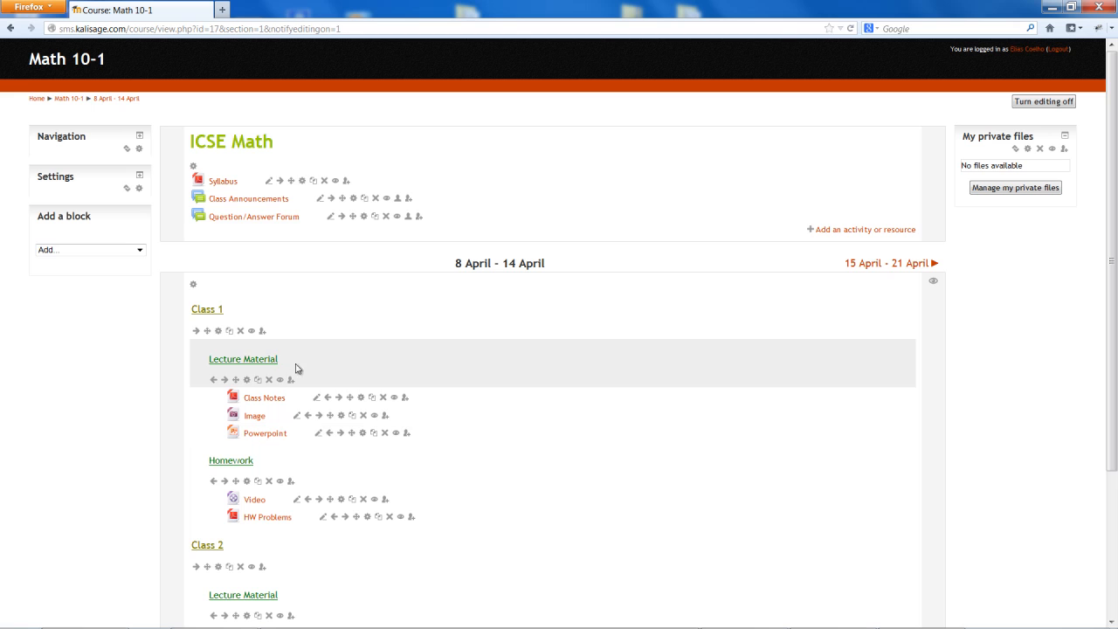
drag(278, 359, 210, 358)
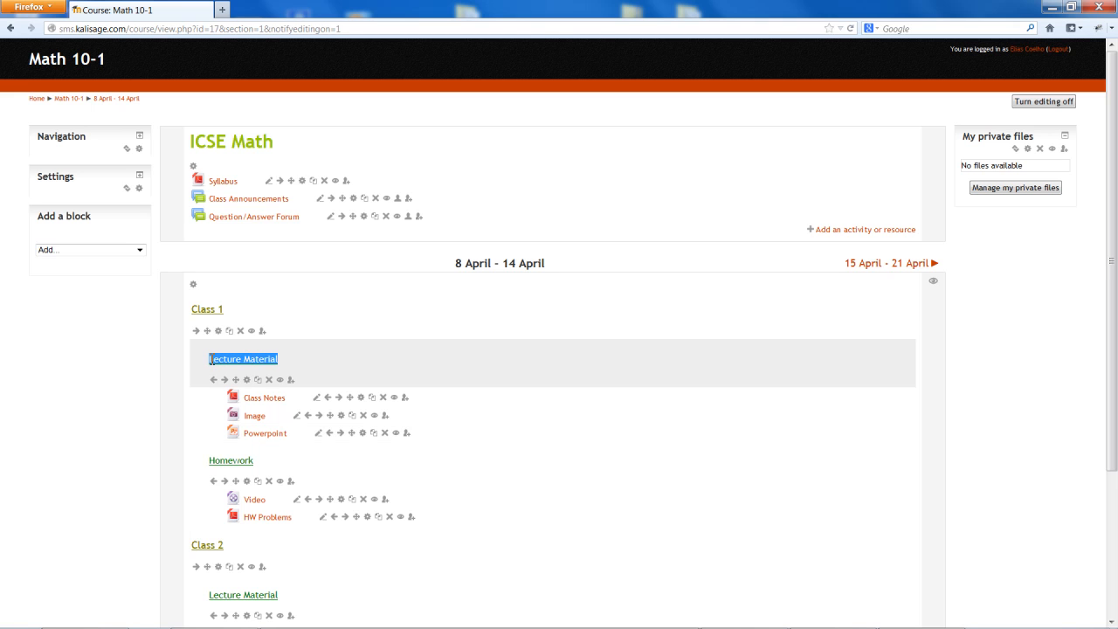
click(285, 365)
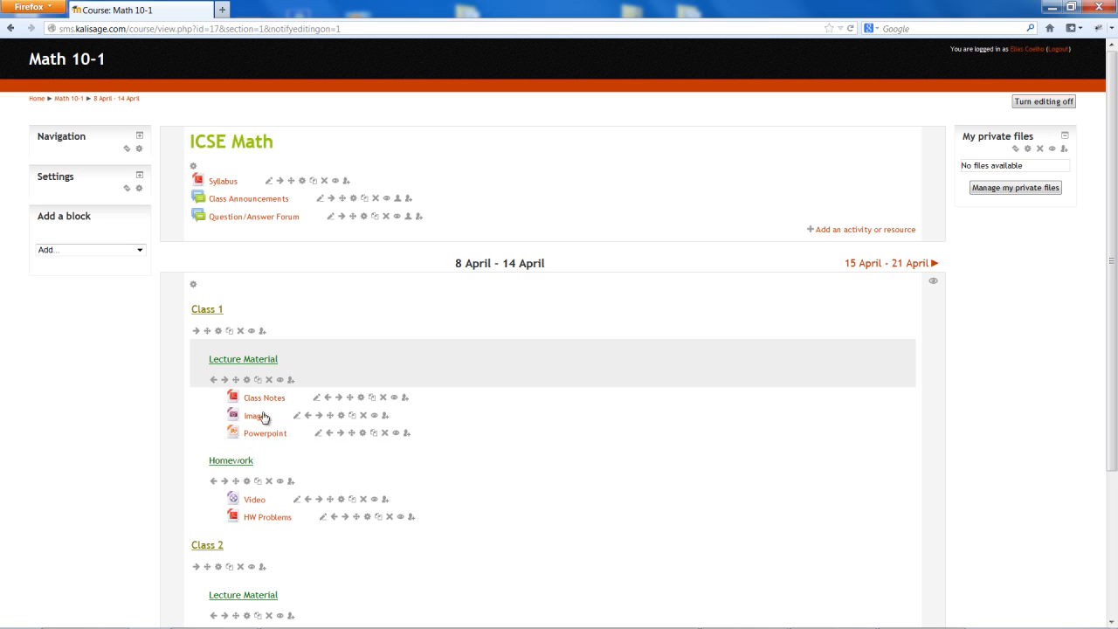
scroll(249, 498, down, 2)
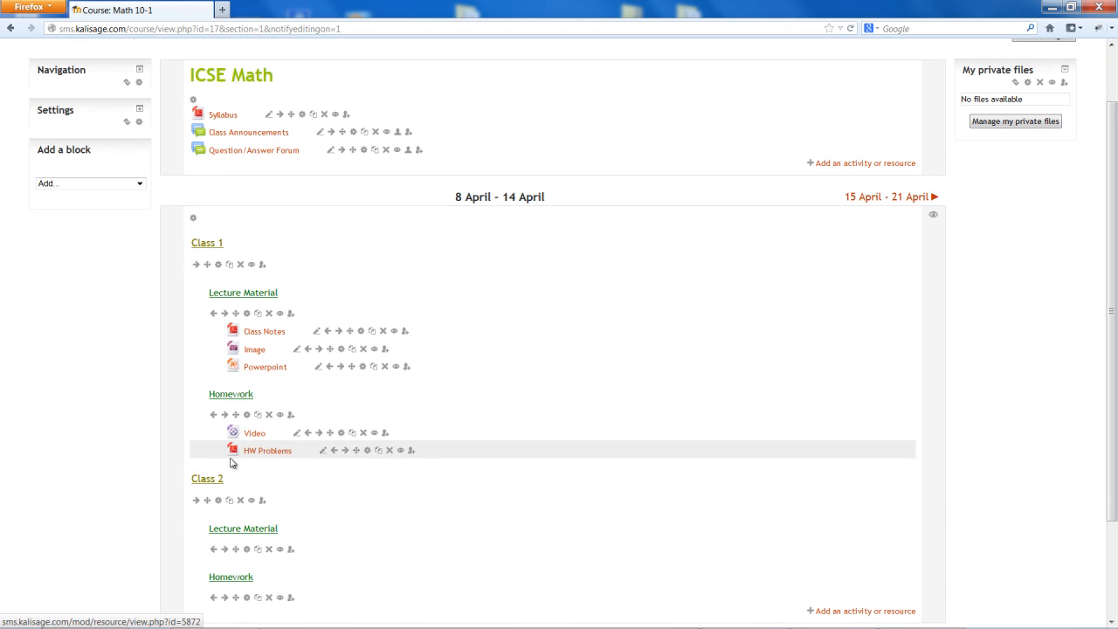